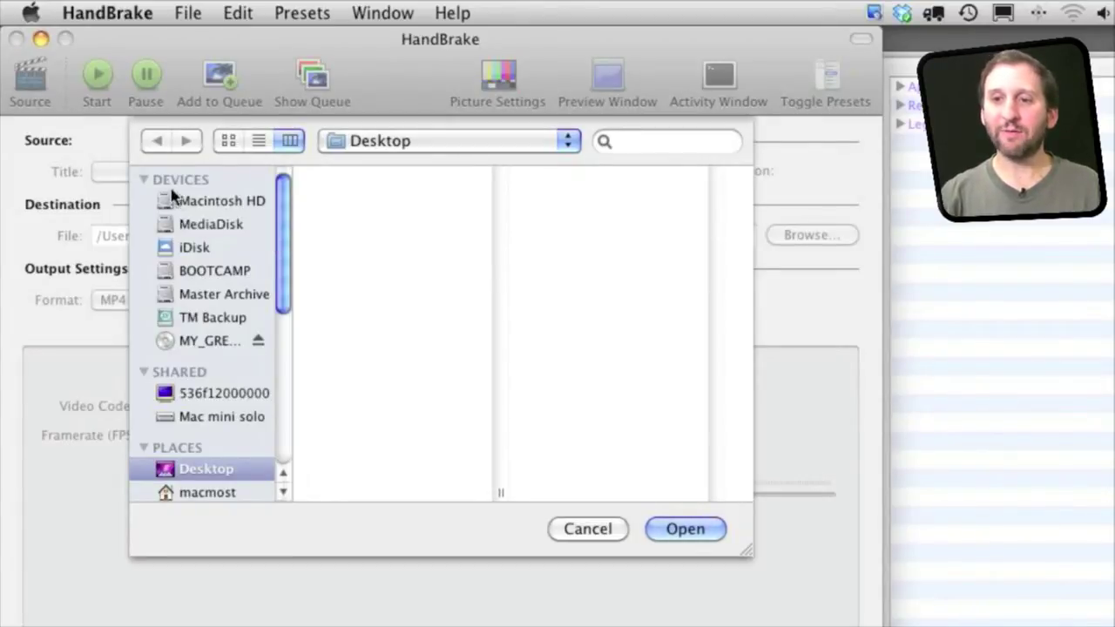
# Open the MY_GREAT_DVD disc as the video source
pyautogui.click(169, 344)
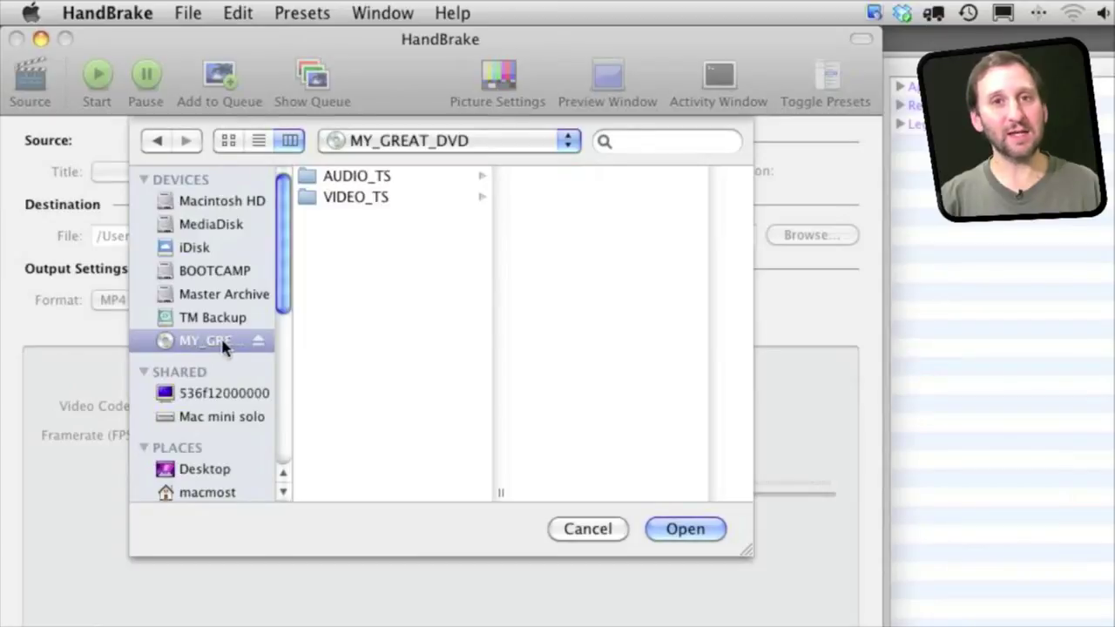
pyautogui.click(681, 528)
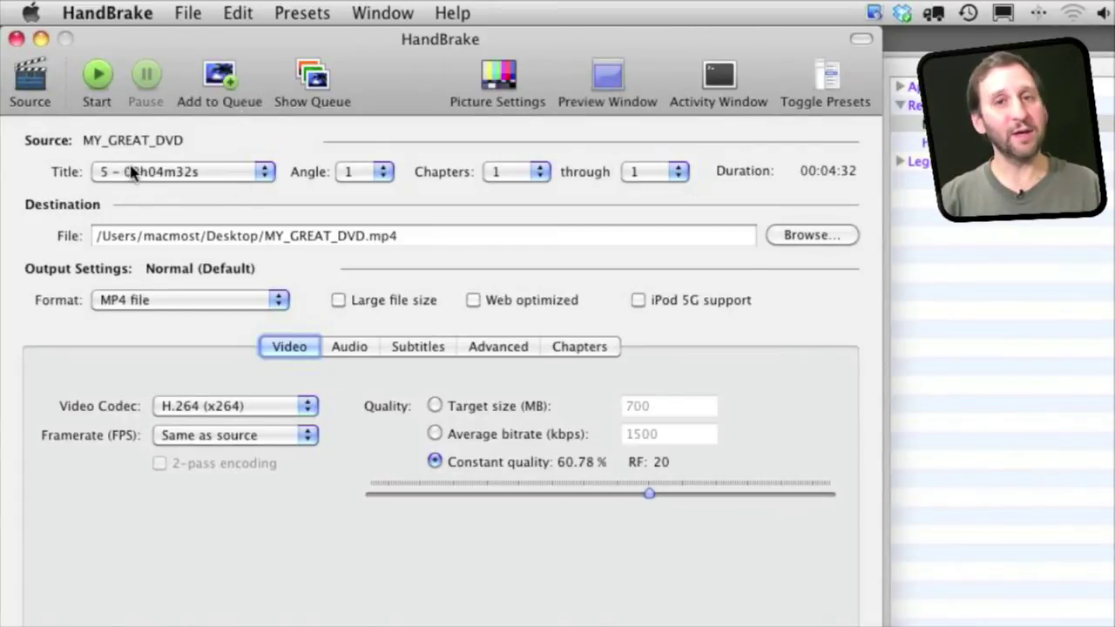
# Select title 1 (00h03m23s) of the DVD with chapters 1 through 1 for conversion
pyautogui.click(170, 174)
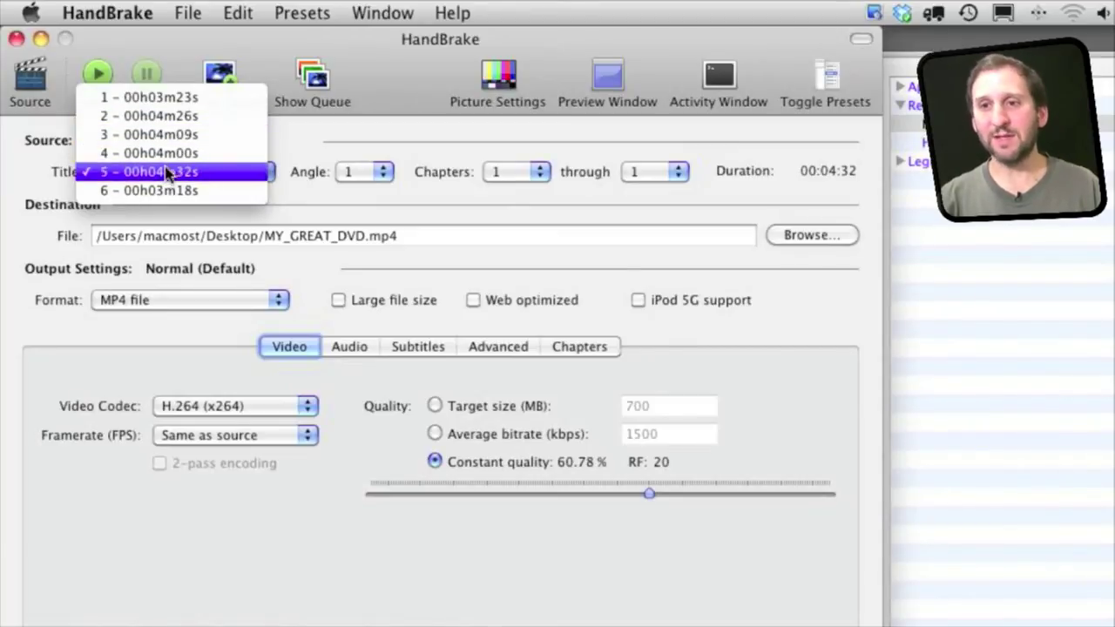
pyautogui.click(163, 98)
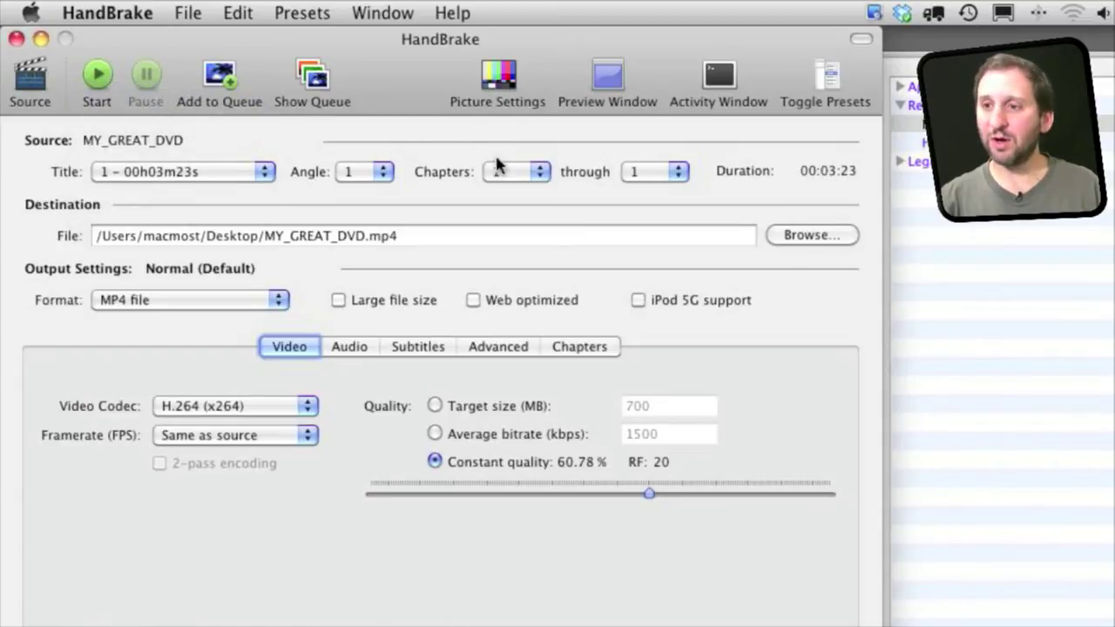
pyautogui.click(664, 173)
pyautogui.click(664, 173)
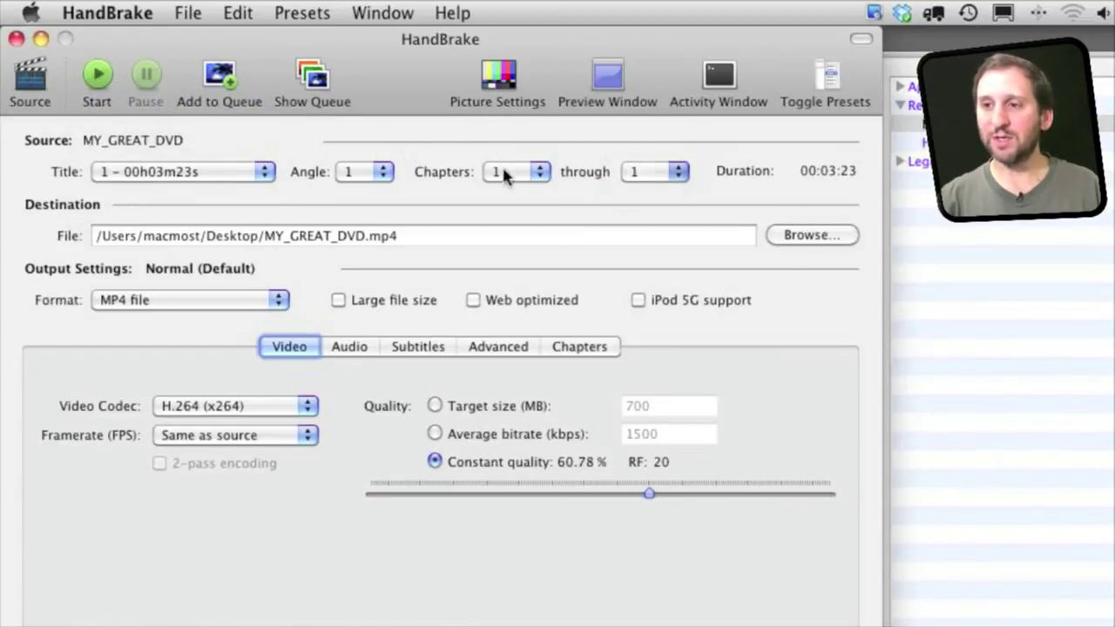
pyautogui.click(505, 173)
pyautogui.click(489, 150)
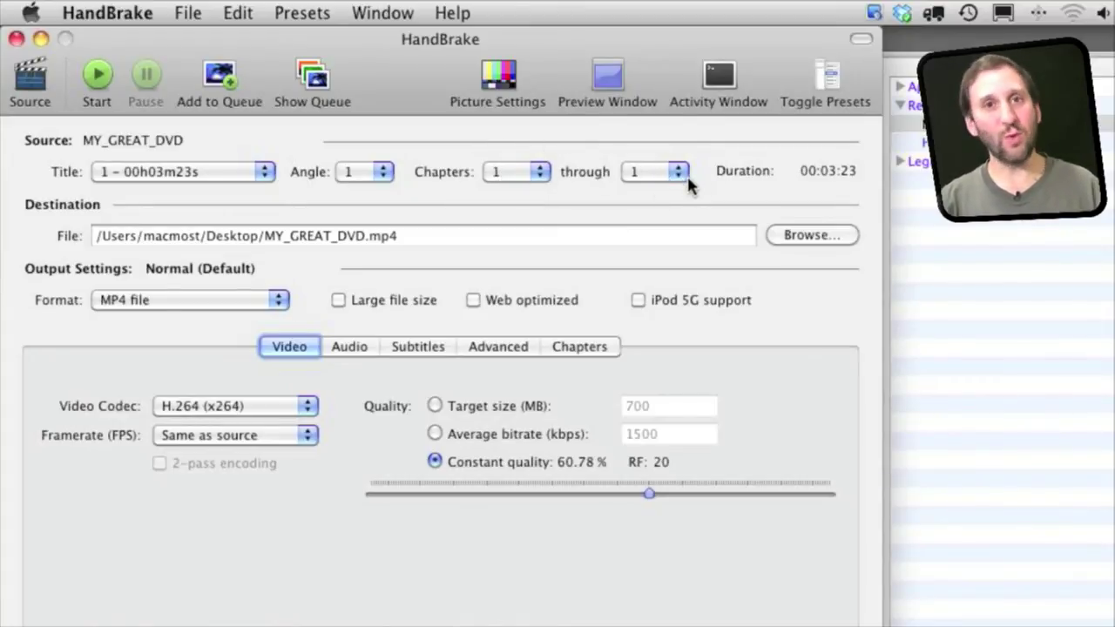
# Bring the presets list into view and expand the Apple preset group
pyautogui.click(266, 237)
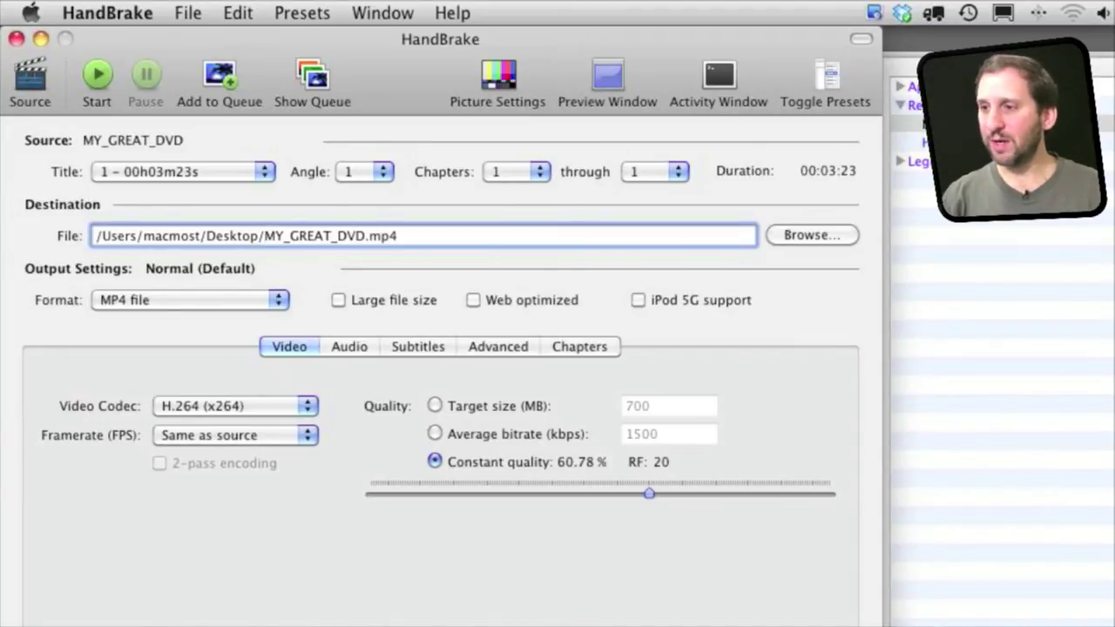
pyautogui.moveTo(662, 42); pyautogui.dragTo(670, 231)
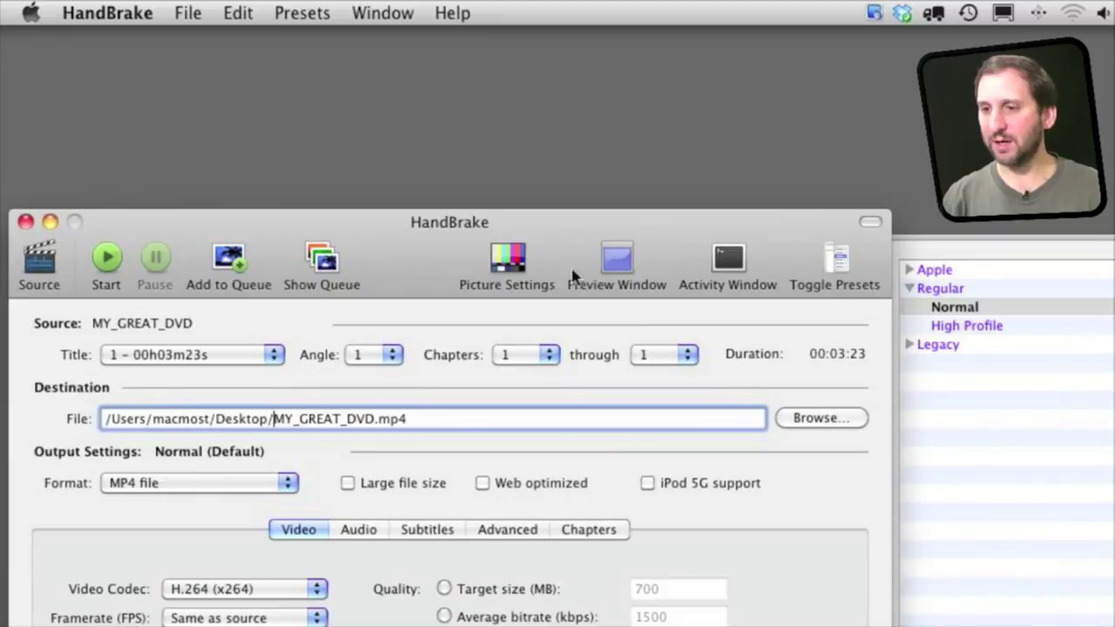
pyautogui.click(827, 266)
pyautogui.click(827, 266)
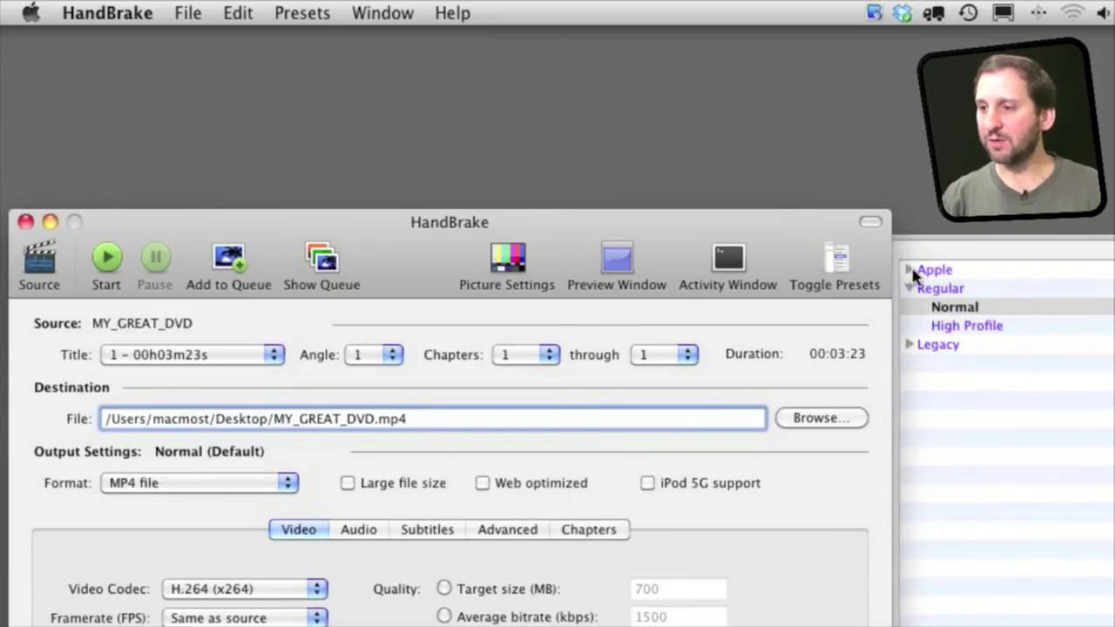
pyautogui.click(910, 271)
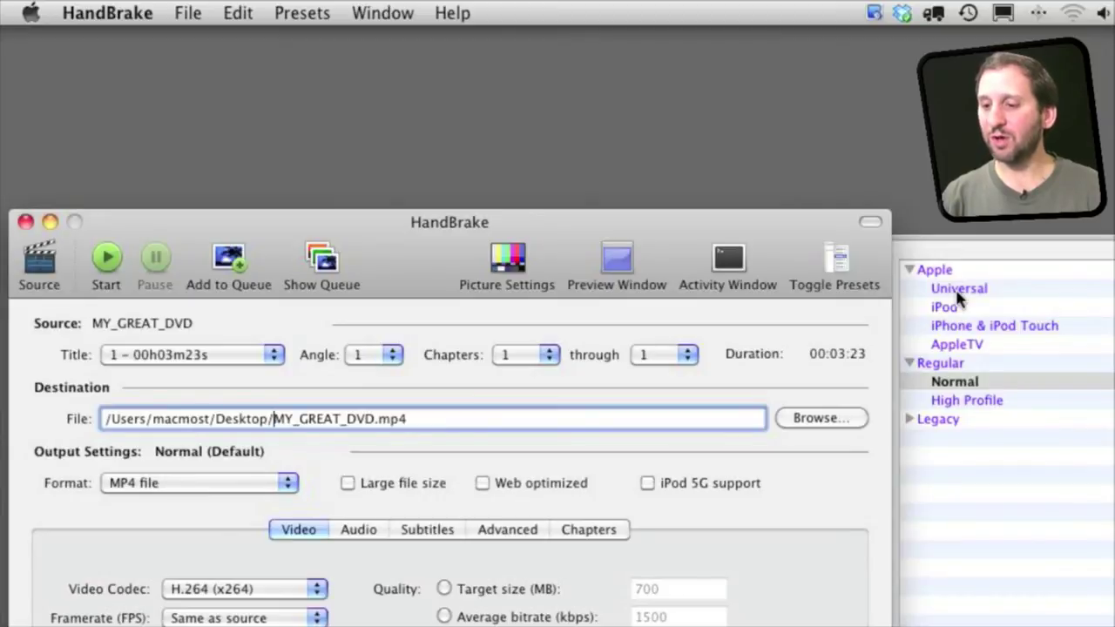
# Try the Universal, iPod, iPhone & iPod Touch and AppleTV presets in turn
pyautogui.moveTo(957, 298)
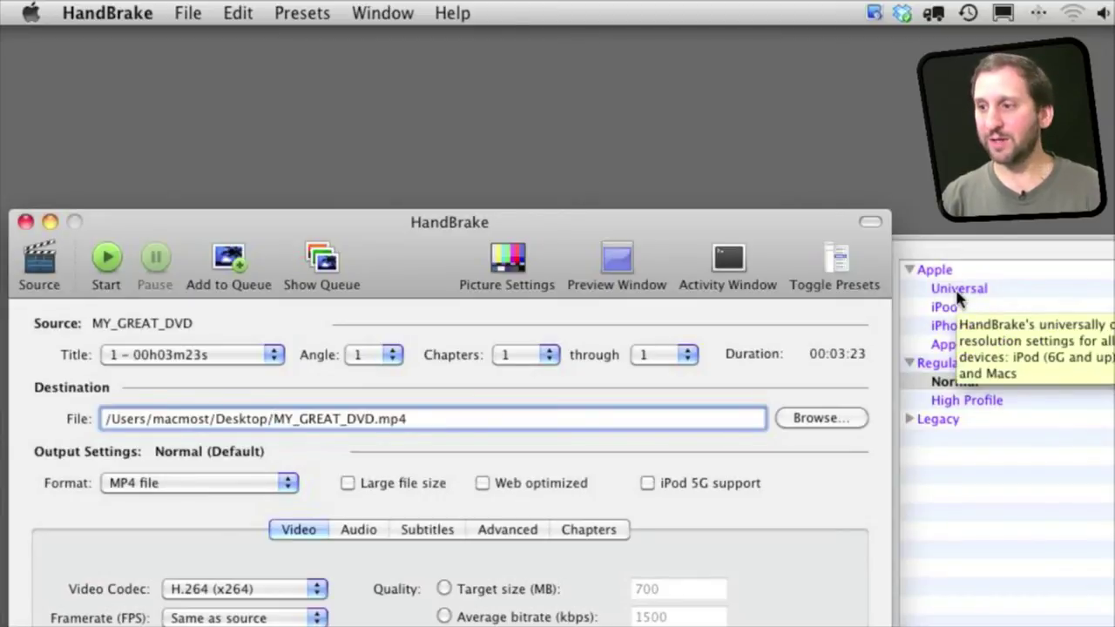
pyautogui.click(958, 289)
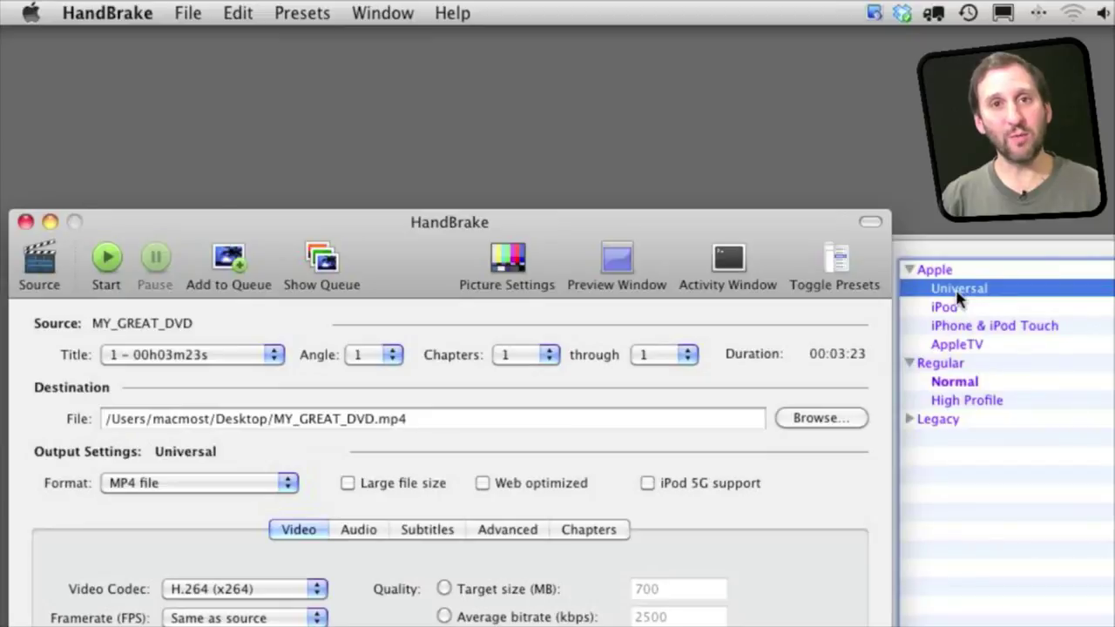
pyautogui.click(956, 310)
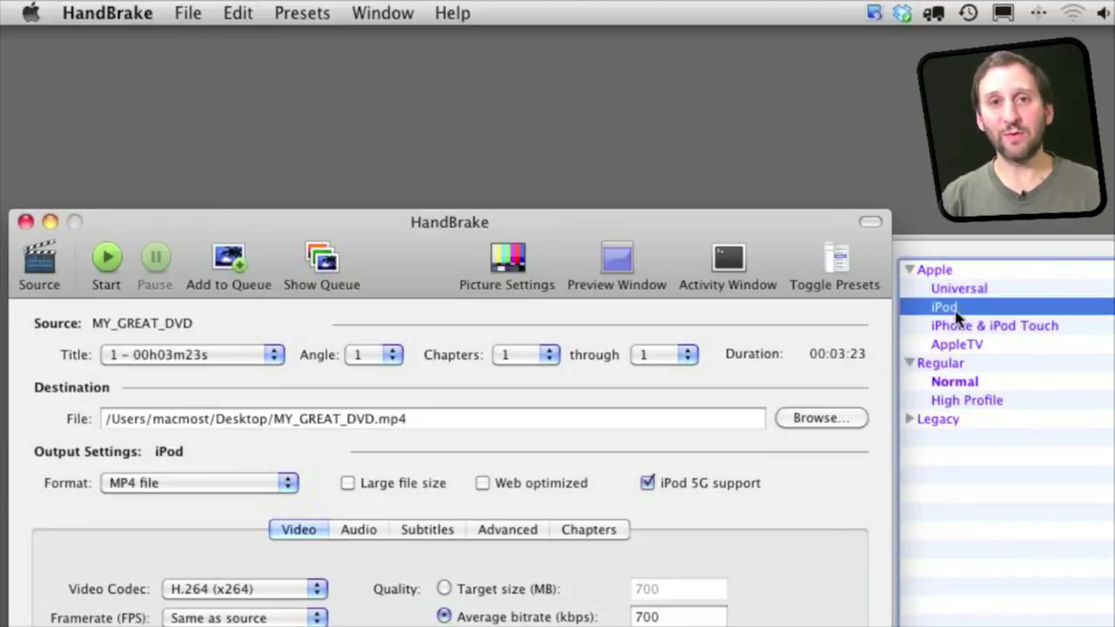
pyautogui.click(960, 329)
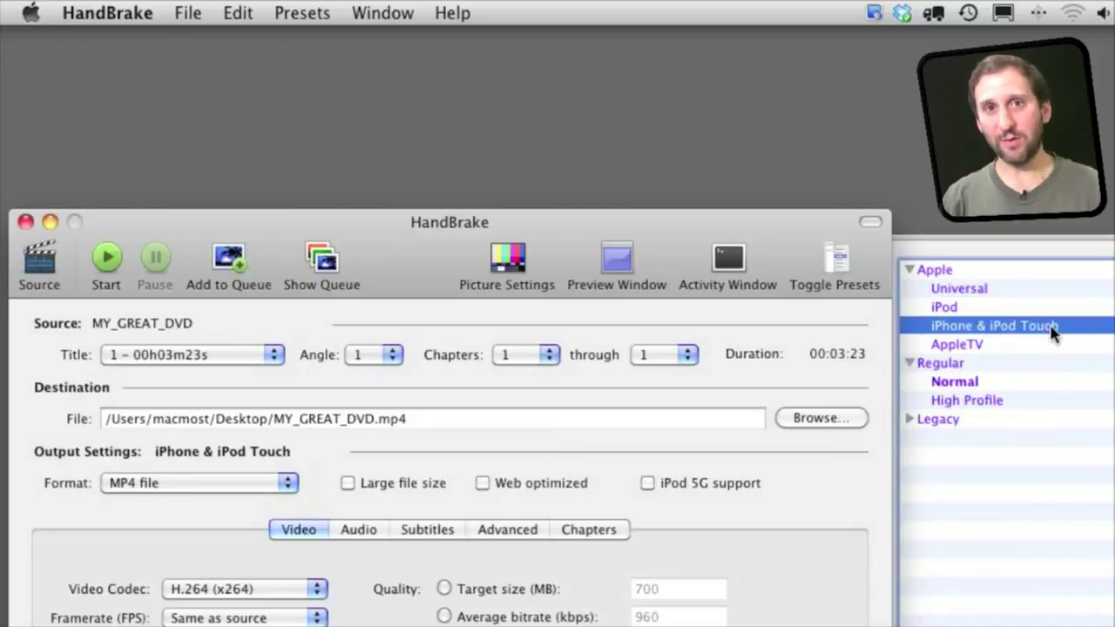
pyautogui.click(972, 347)
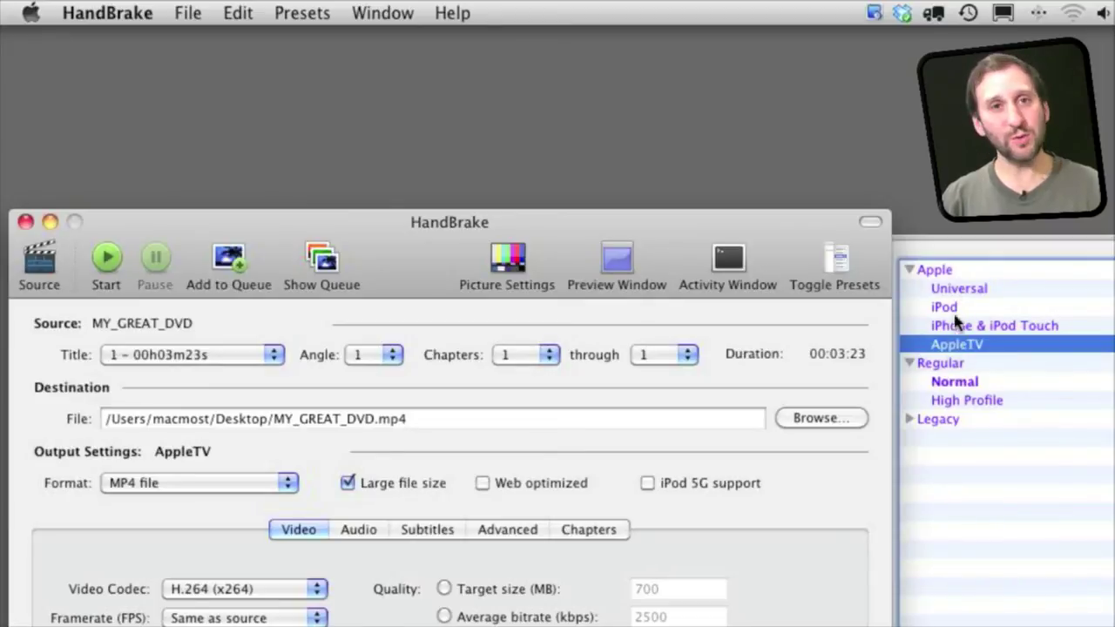
# Apply the iPhone & iPod Touch preset and bring the full output settings back into view
pyautogui.click(969, 327)
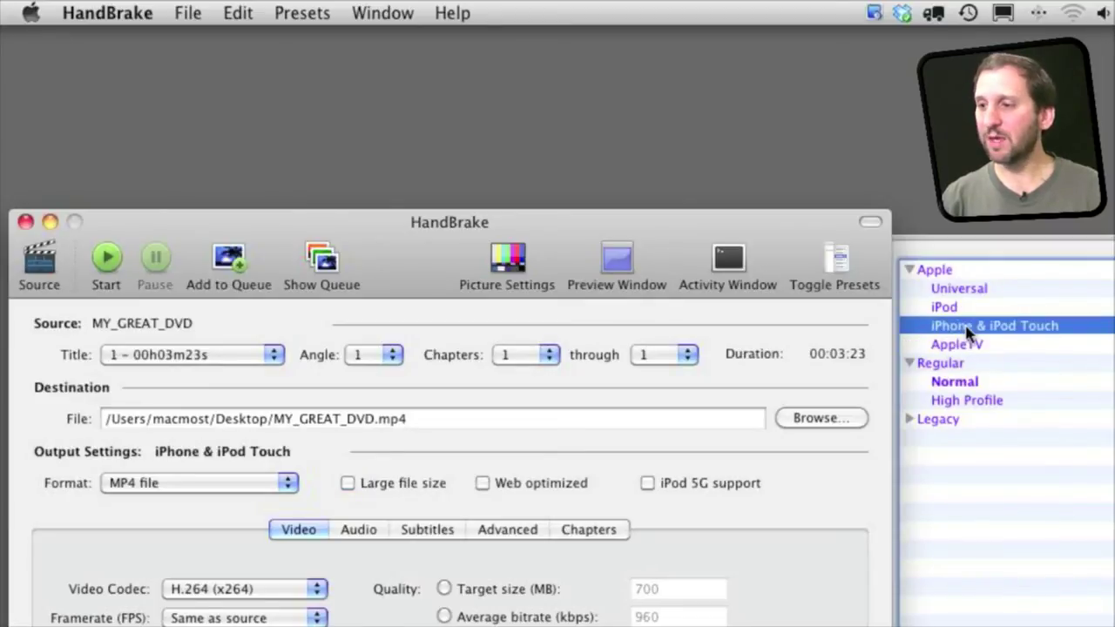
pyautogui.moveTo(297, 221); pyautogui.dragTo(287, 32)
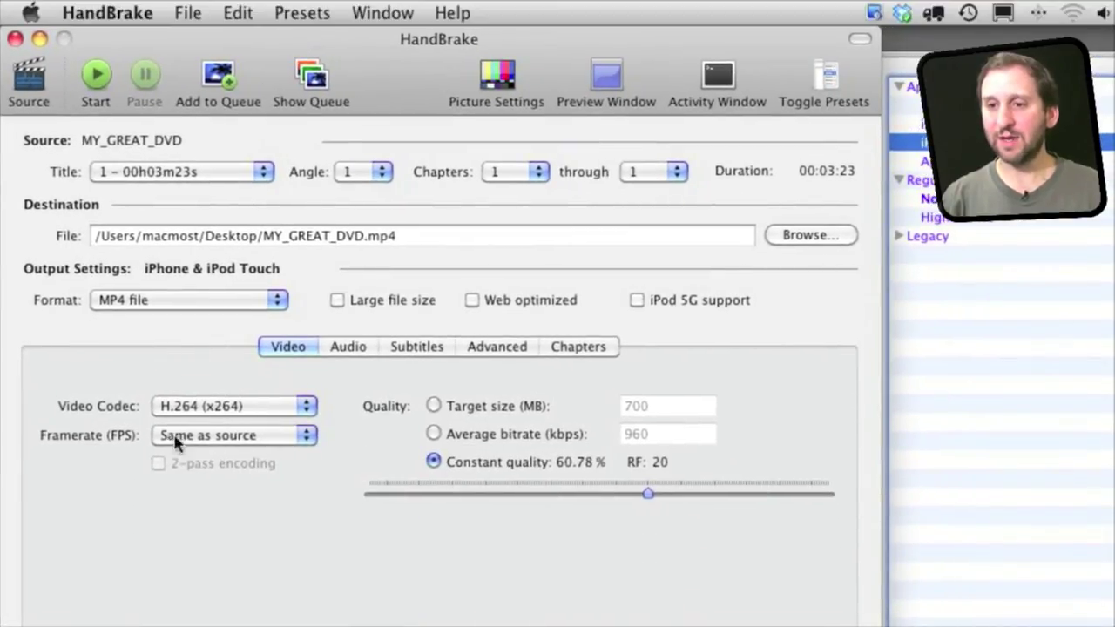
# Review the preset's audio, subtitle, advanced, chapter, video and picture settings
pyautogui.click(353, 346)
pyautogui.click(416, 348)
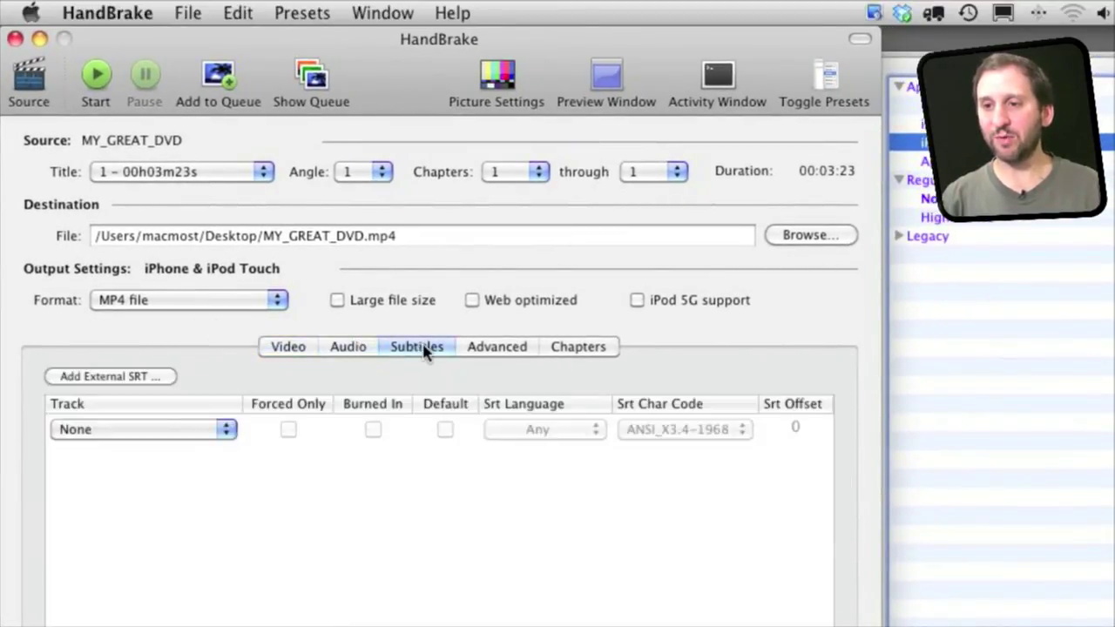
pyautogui.click(488, 347)
pyautogui.click(578, 346)
pyautogui.click(285, 348)
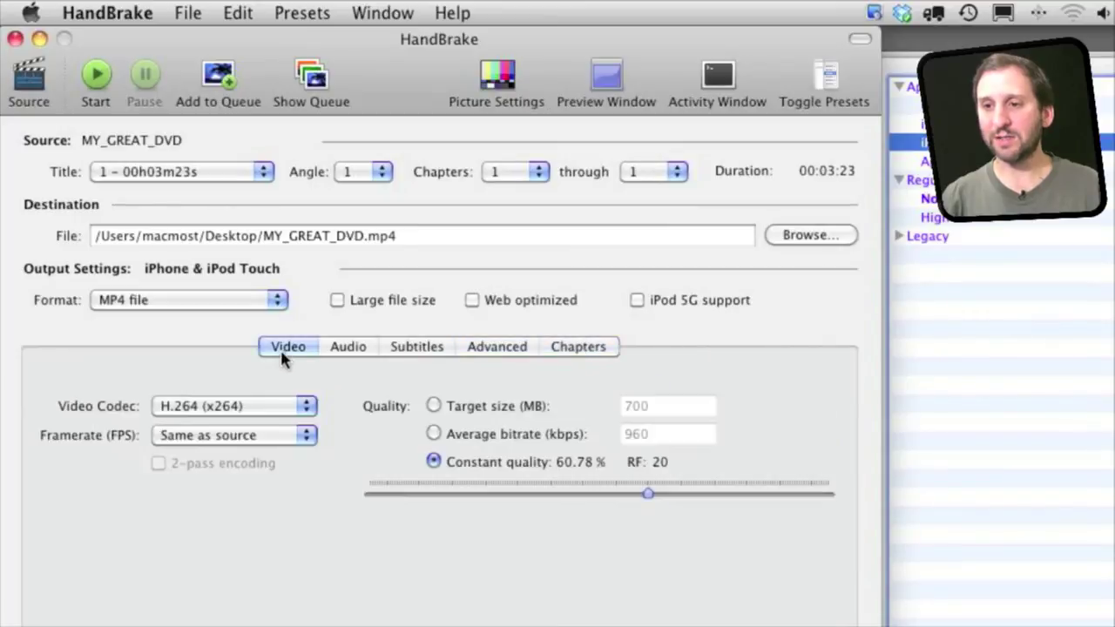
pyautogui.click(516, 82)
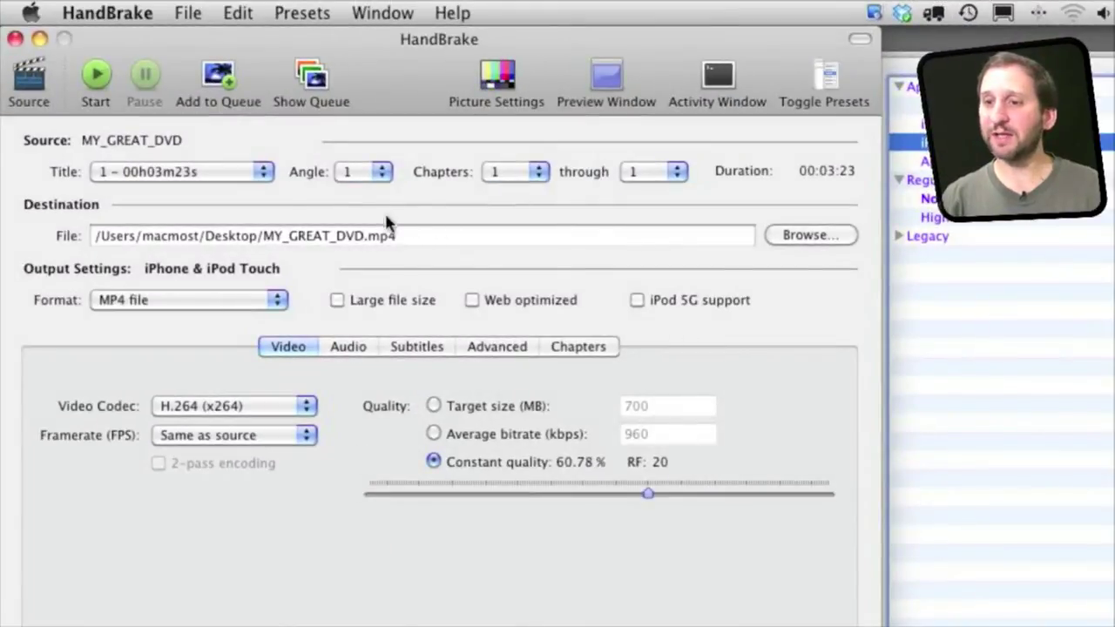
# Examine the destination file name and the DVD's list of titles, keeping title 1 selected
pyautogui.doubleClick(270, 236)
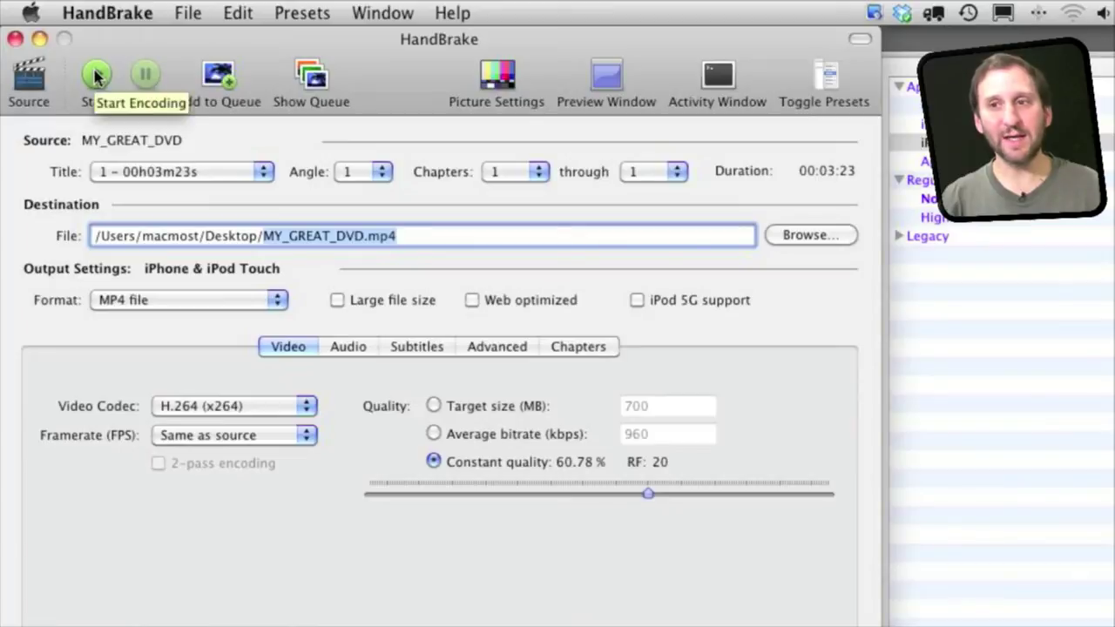
pyautogui.click(155, 175)
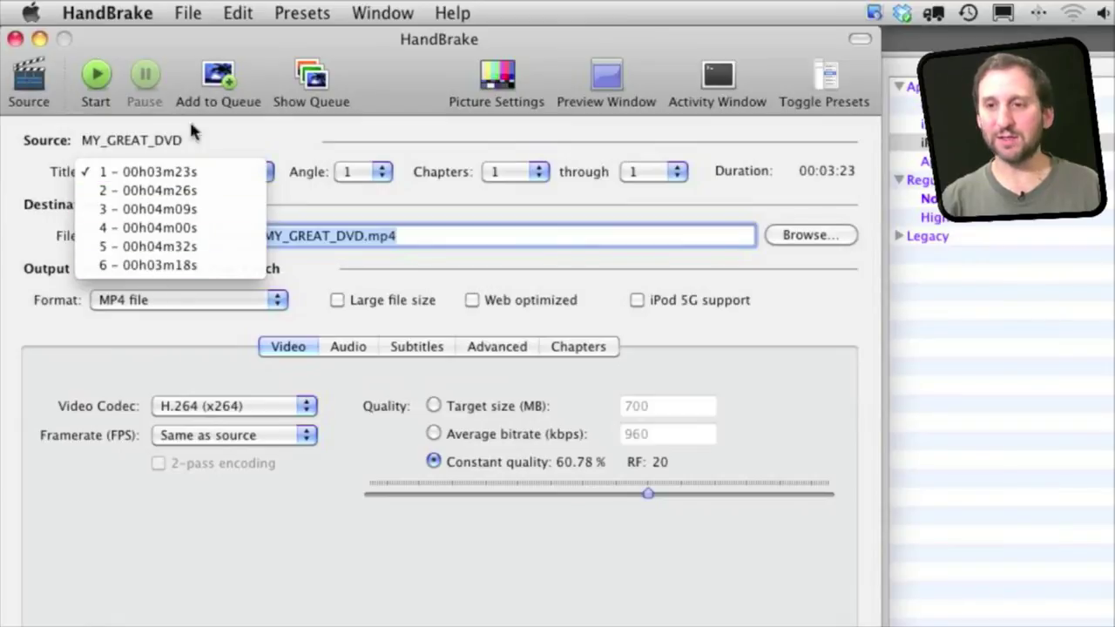
pyautogui.click(144, 174)
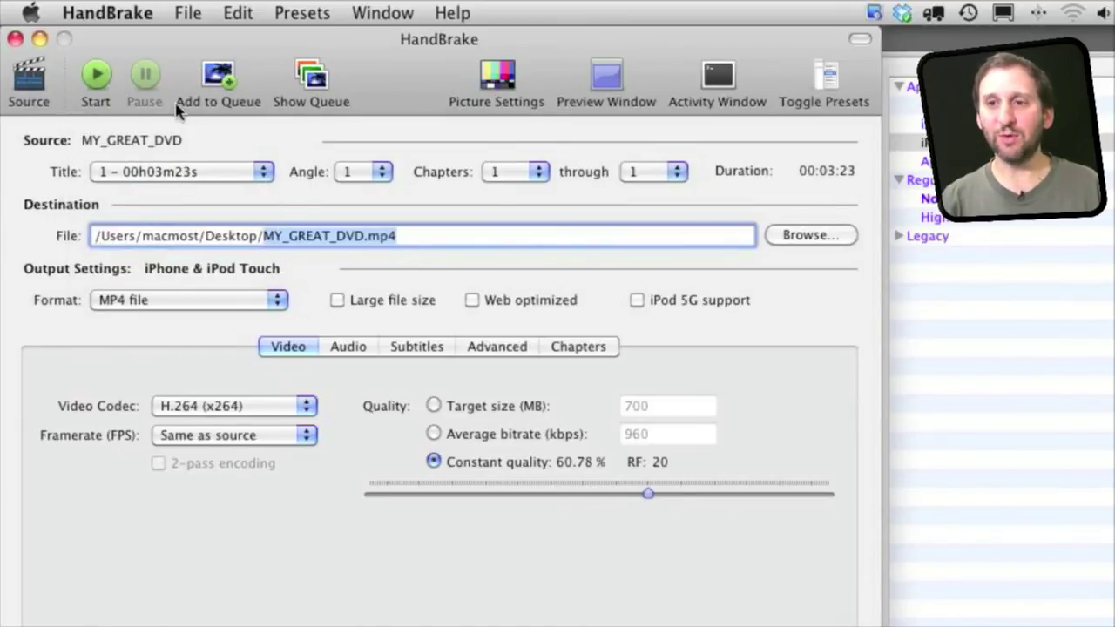
pyautogui.click(148, 171)
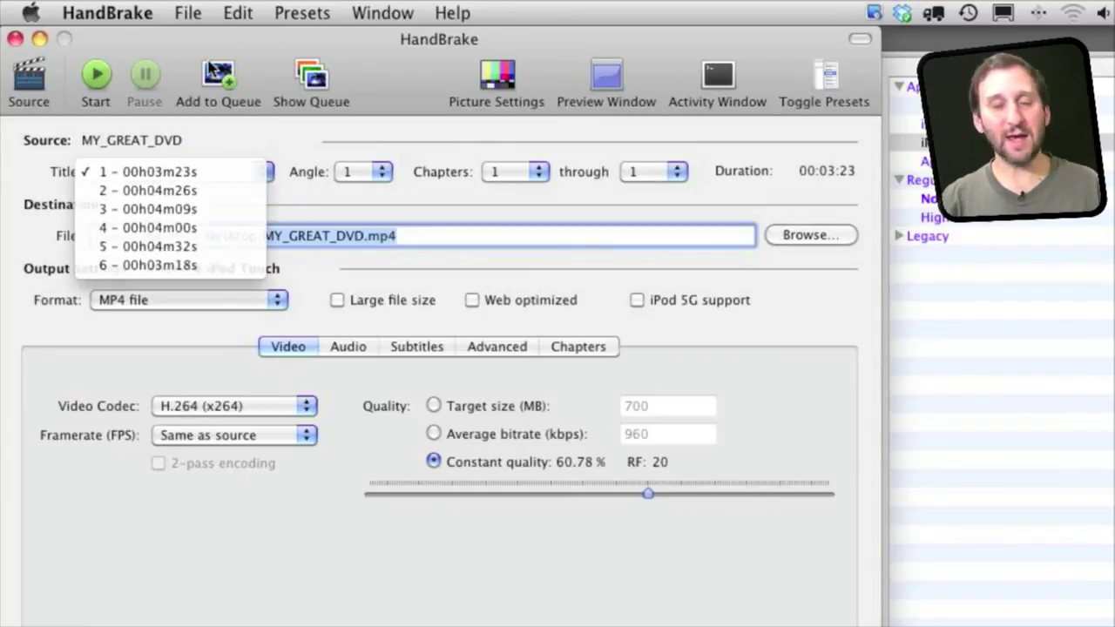
pyautogui.click(148, 172)
# Start editing the end of the destination file name MY_GREAT_DVD.mp4
pyautogui.click(402, 236)
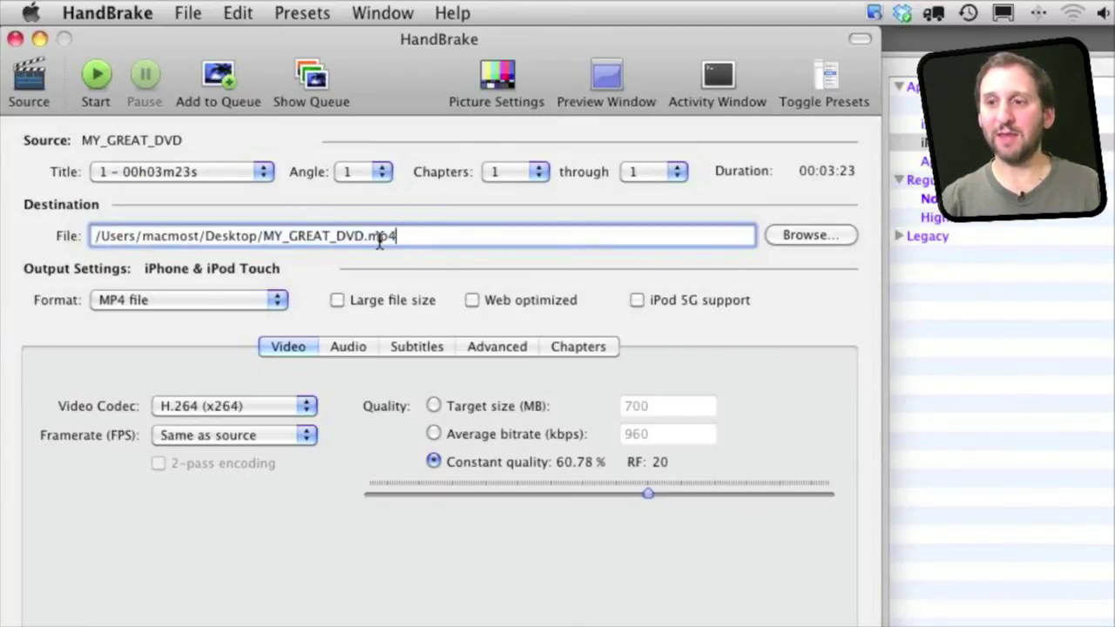